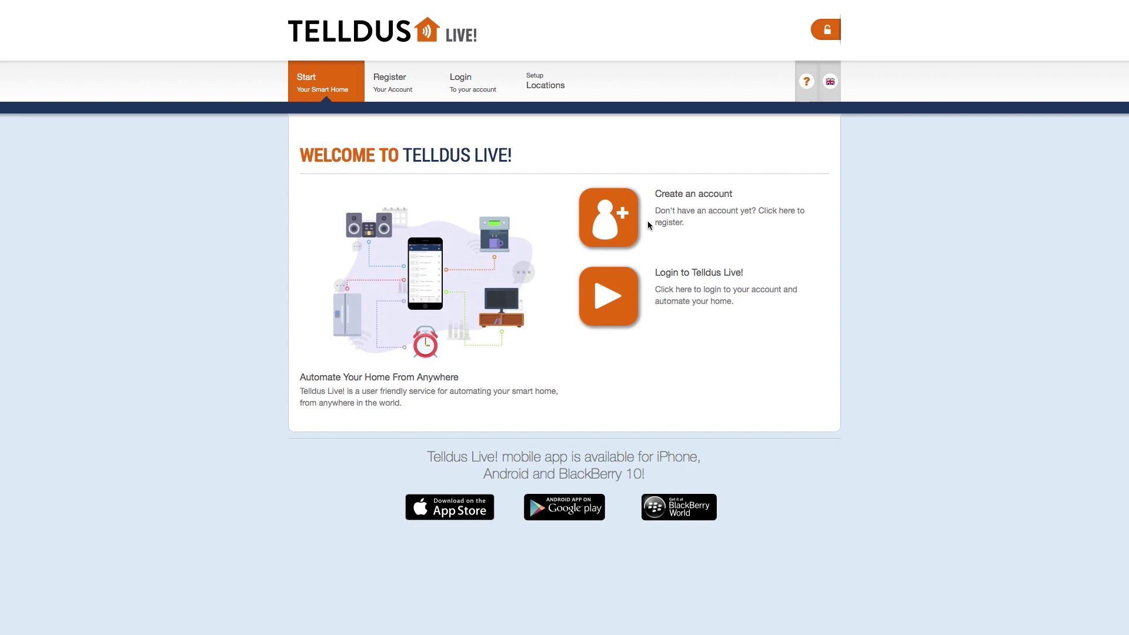
Step: Open the Telldus Live! new-account form and enter the account holder's first name
click(609, 215)
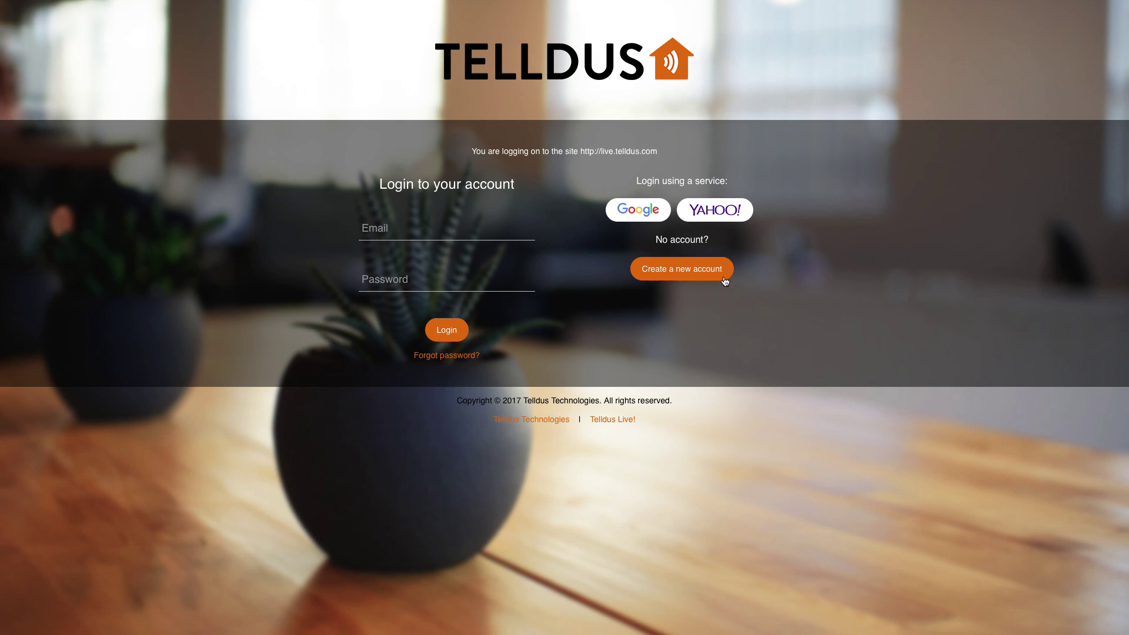
click(682, 269)
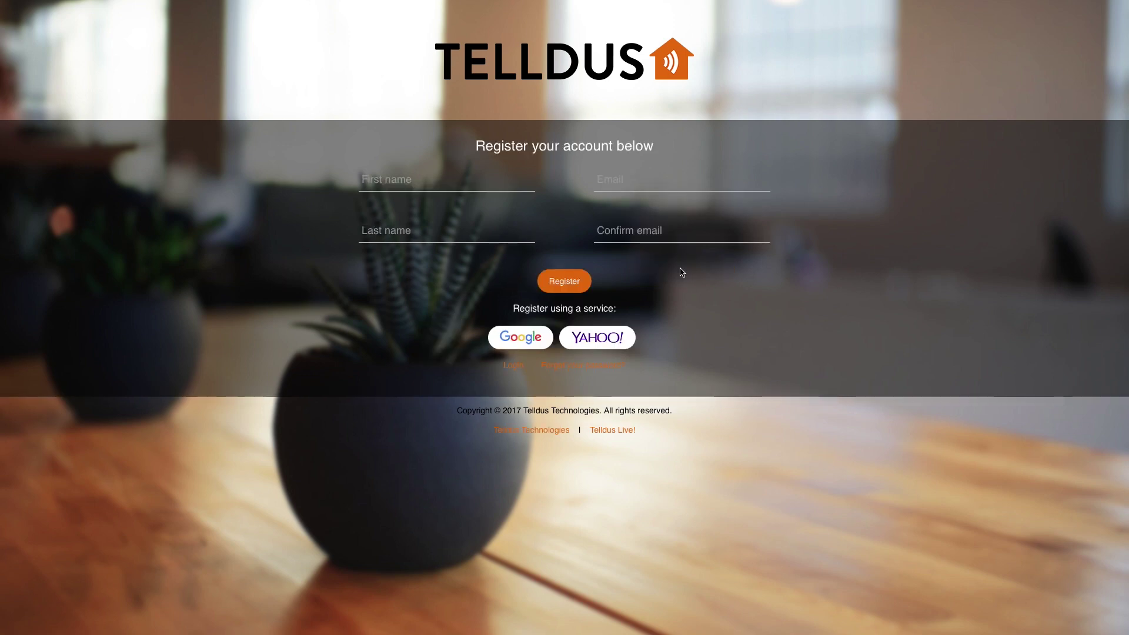
key(Tab)
Step: Enter the last name, the e-mail address and the same address as the confirmation e-mail
key(Tab)
key(Tab)
key(Tab)
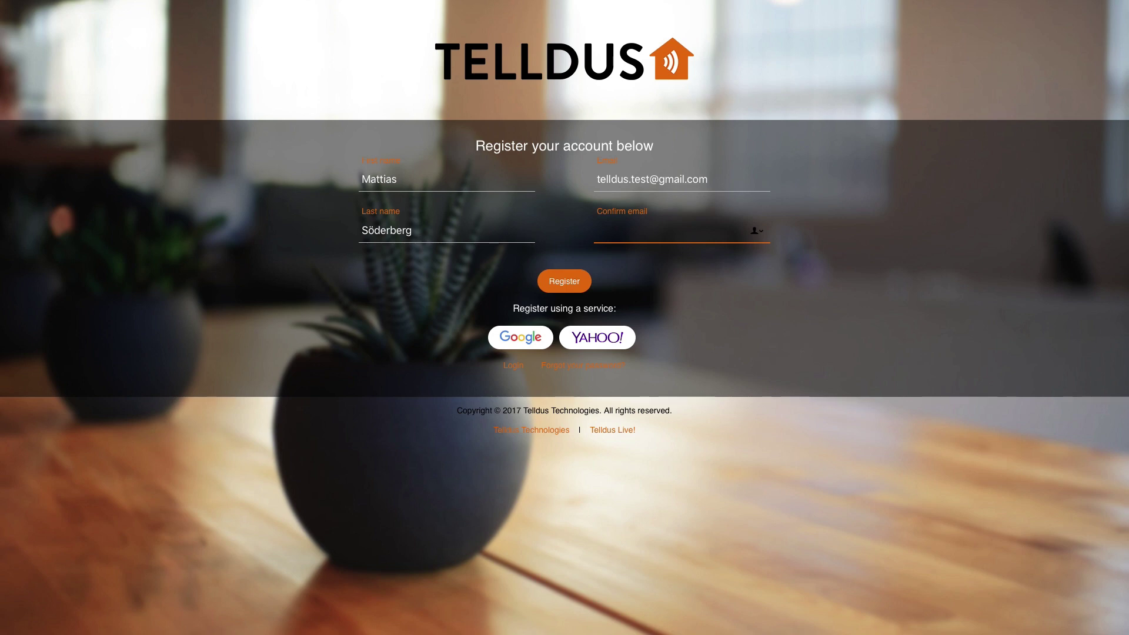
key(ctrl+v)
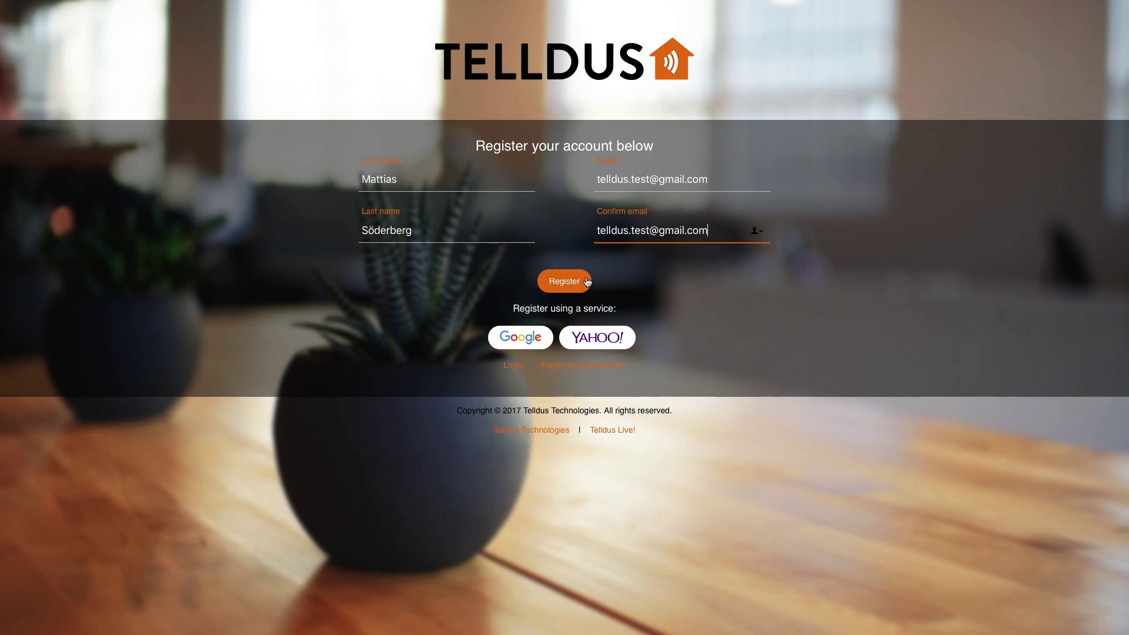
Step: Submit the registration, then follow the confirmation link in Gmail's 'Telldus - New Account' e-mail
click(566, 284)
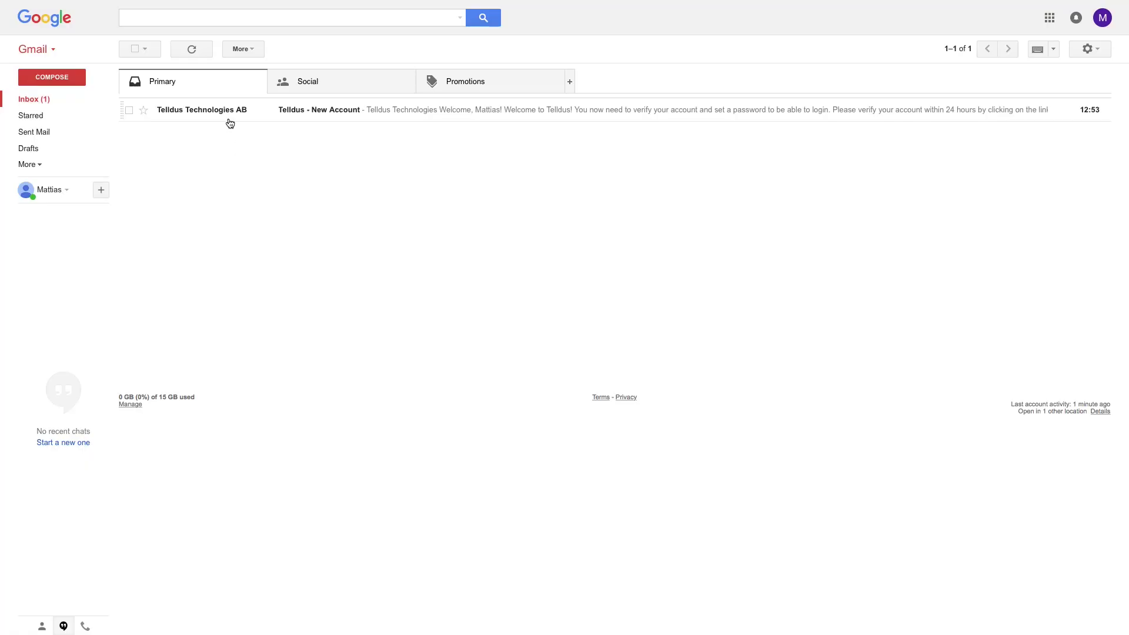
click(231, 110)
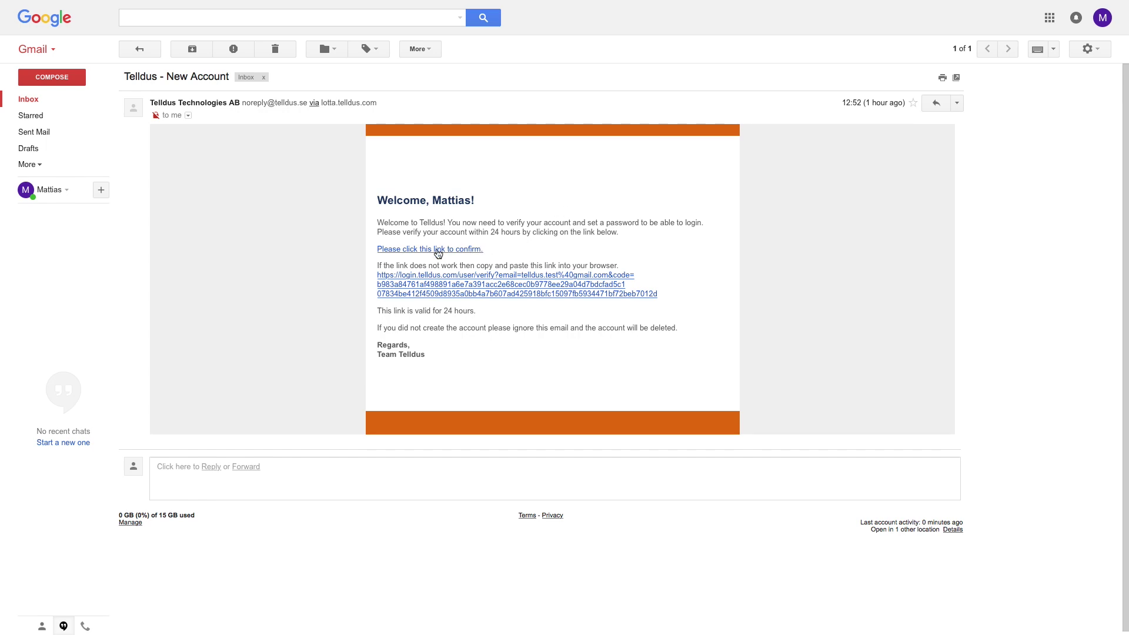
click(438, 249)
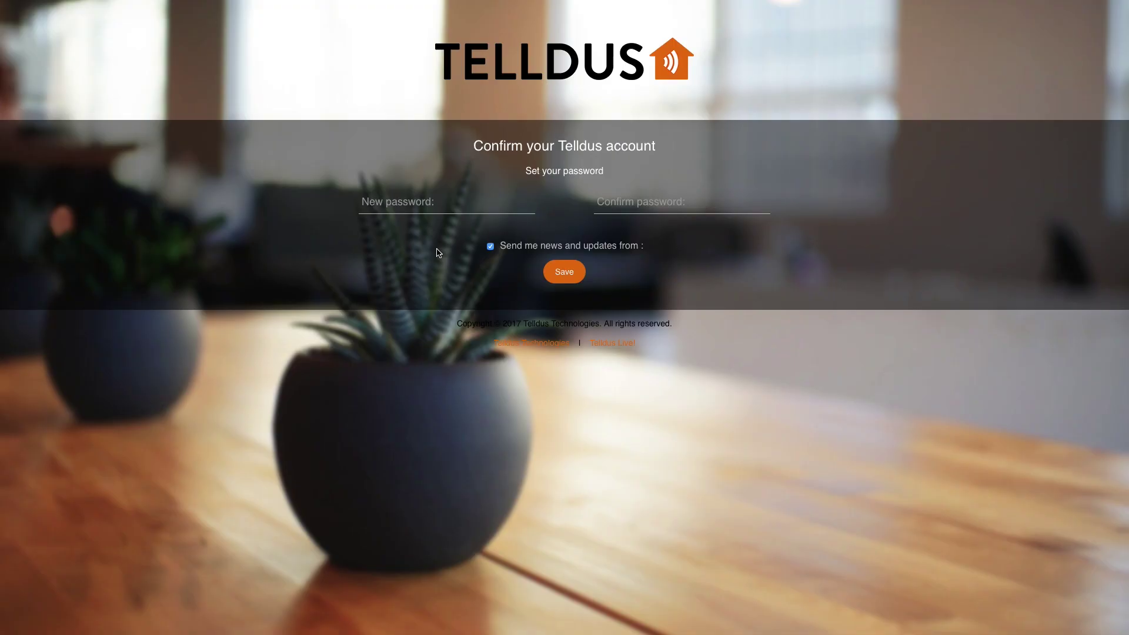
Step: Enter and repeat the new account password, save it, and go back to the Telldus Live welcome page
click(436, 202)
text(•••••••)
click(598, 202)
text(•••••••)
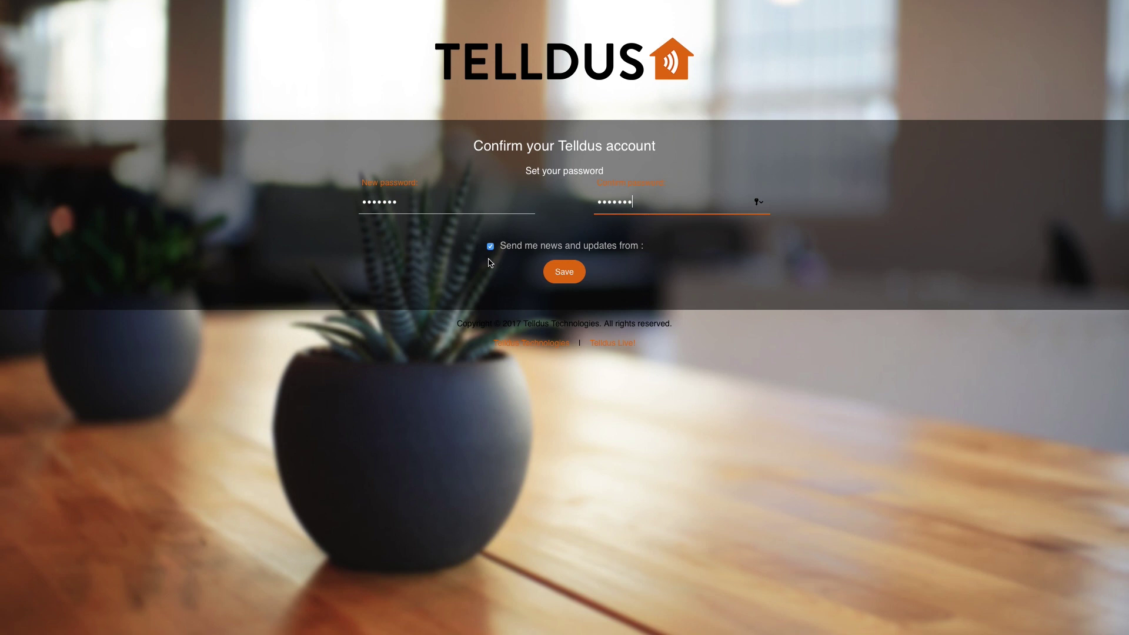
click(570, 275)
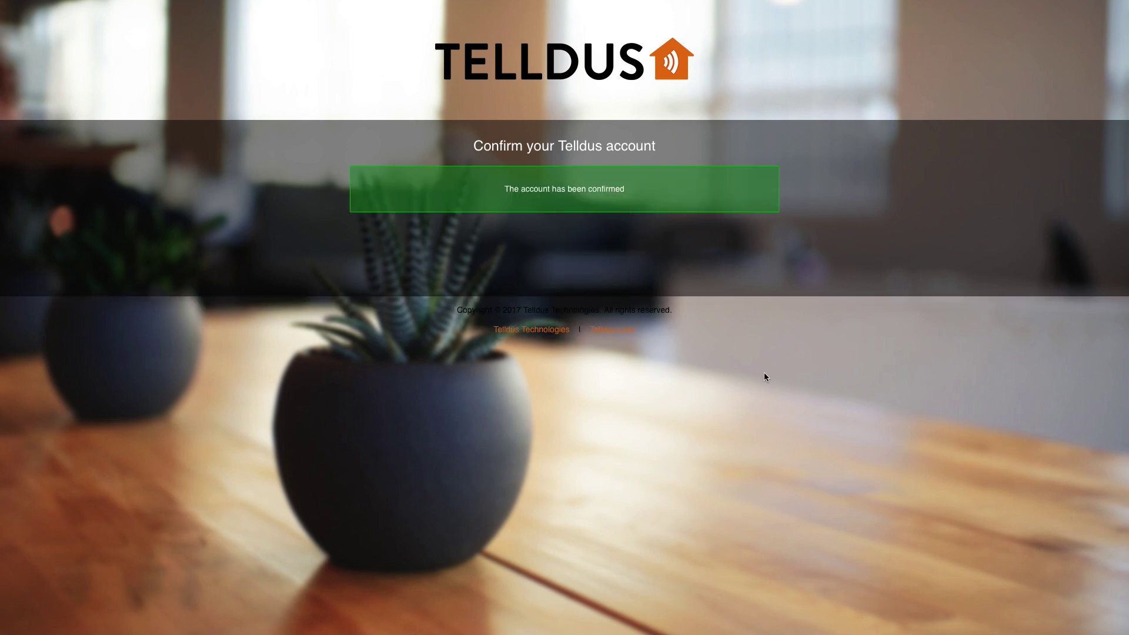
click(606, 331)
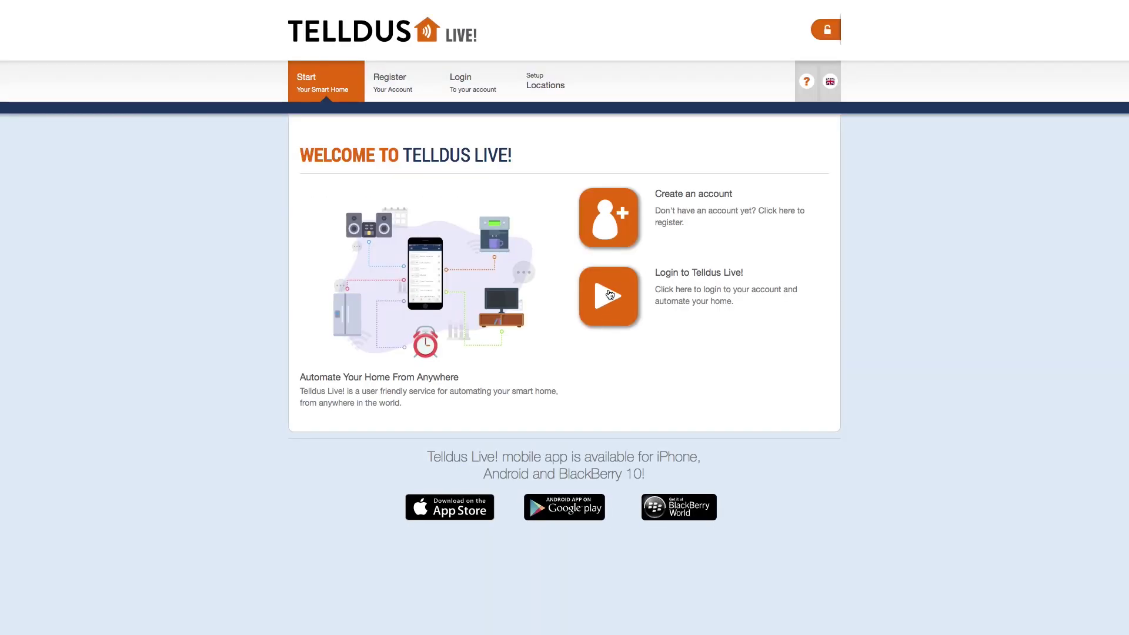
Step: Log in to the new Telldus Live! account with its password to reach Control Devices
click(609, 294)
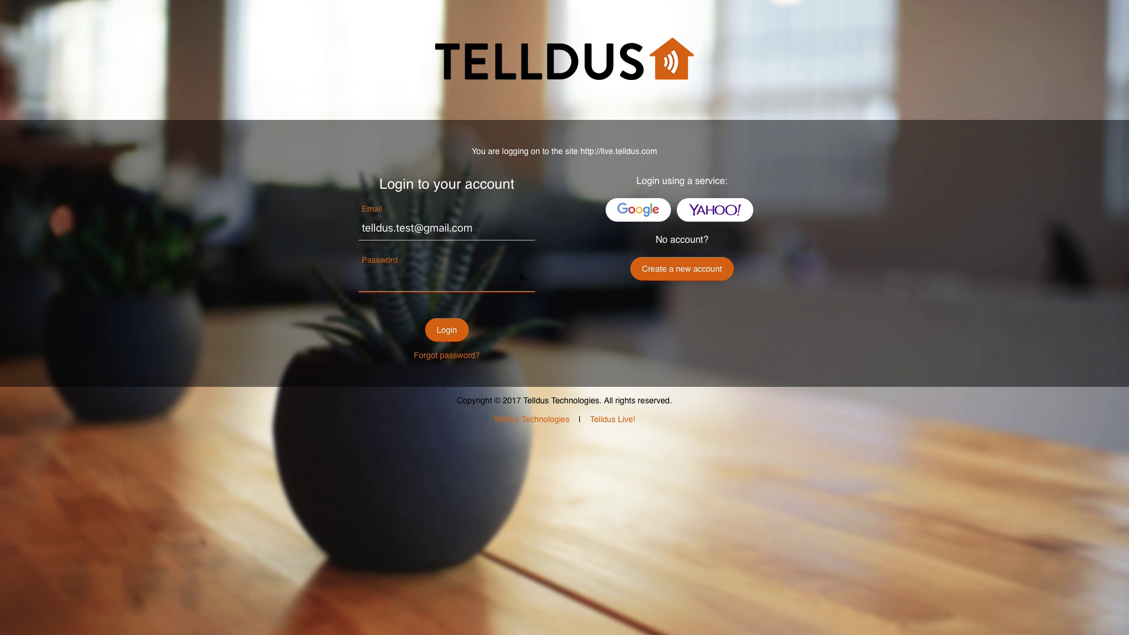
text(•••••••)
click(449, 331)
click(449, 331)
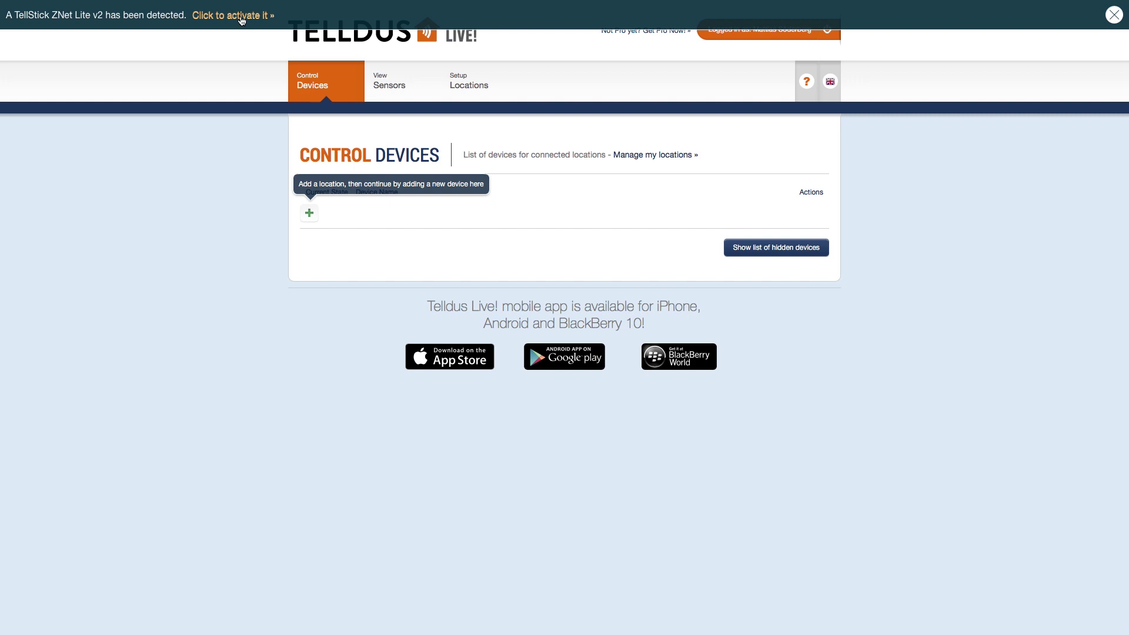
Step: Activate the detected TellStick ZNet Lite v2 as location 'TellStick Home', then view Setup Locations
click(241, 18)
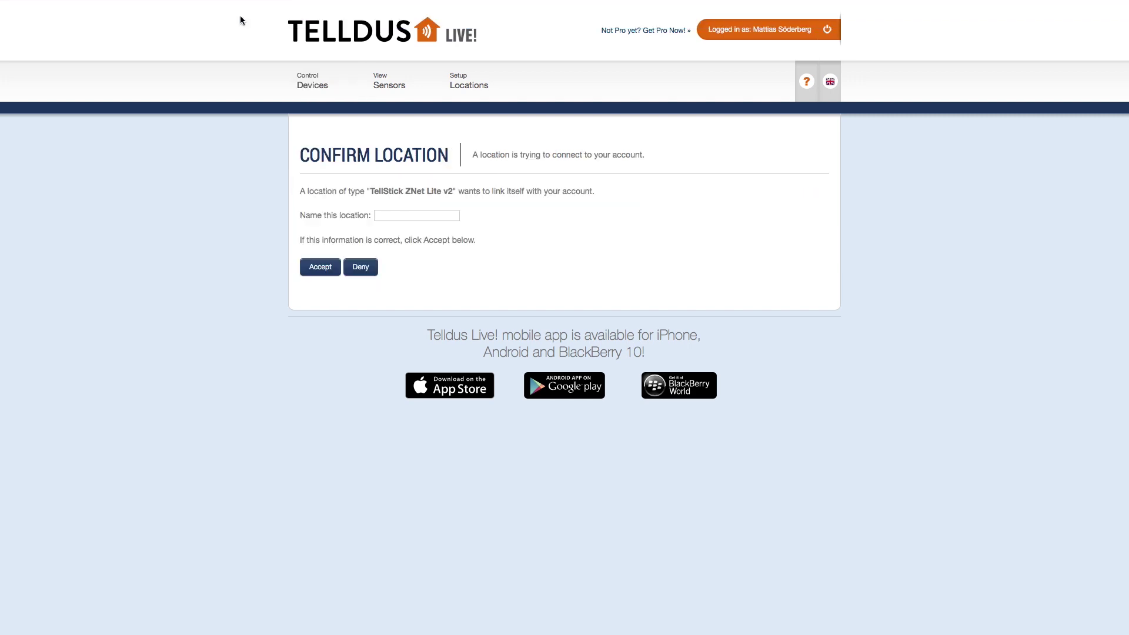
text(Home)
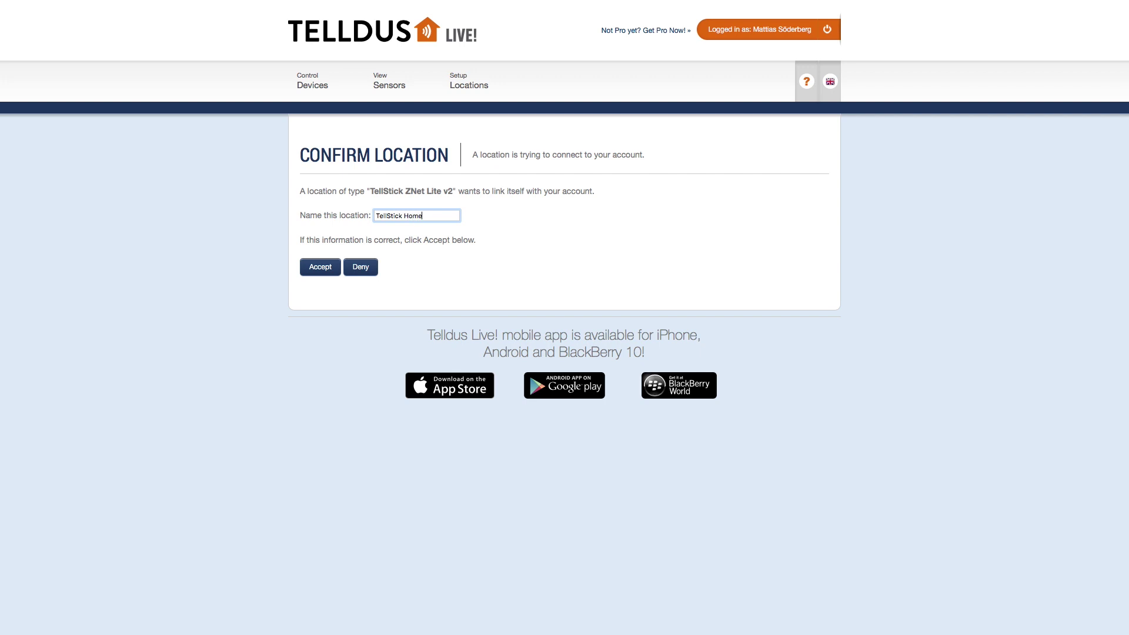
click(322, 268)
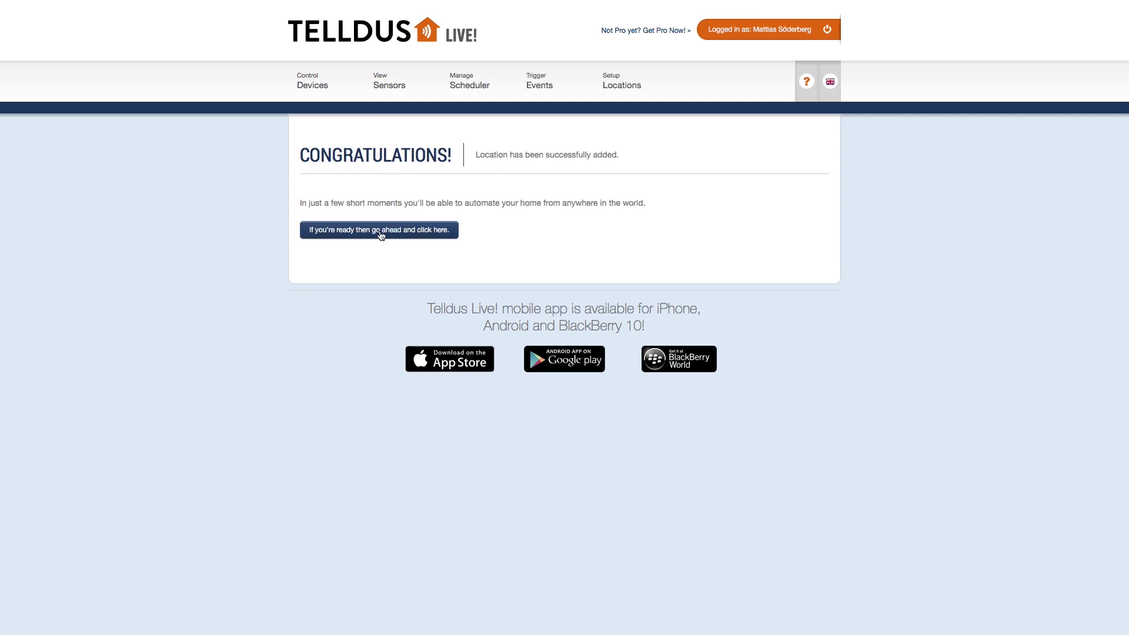
click(380, 232)
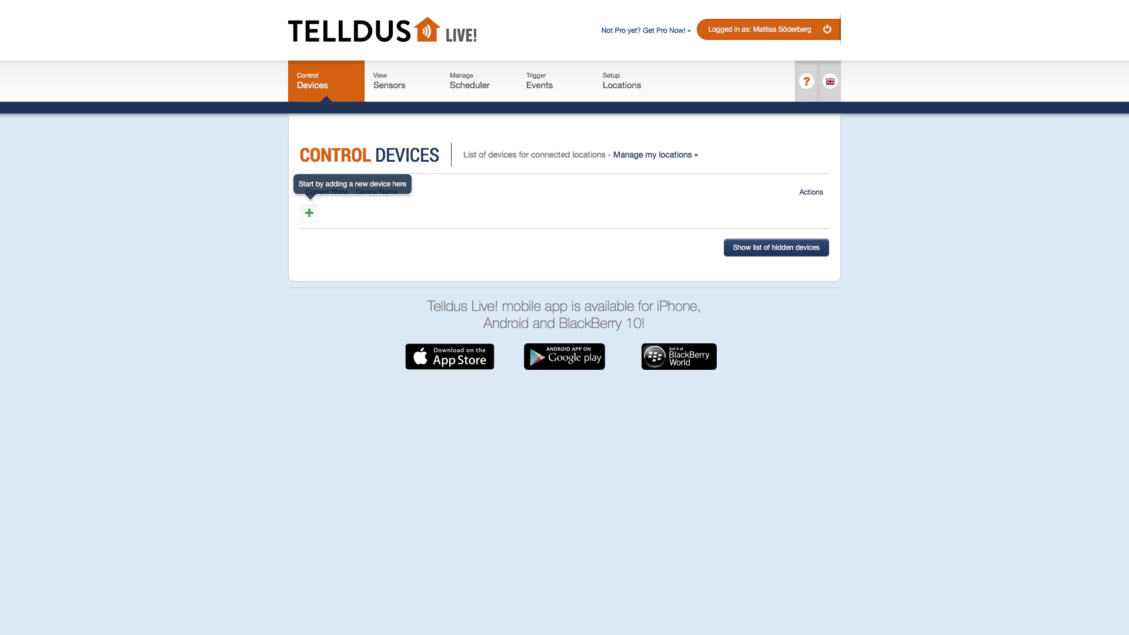
click(618, 82)
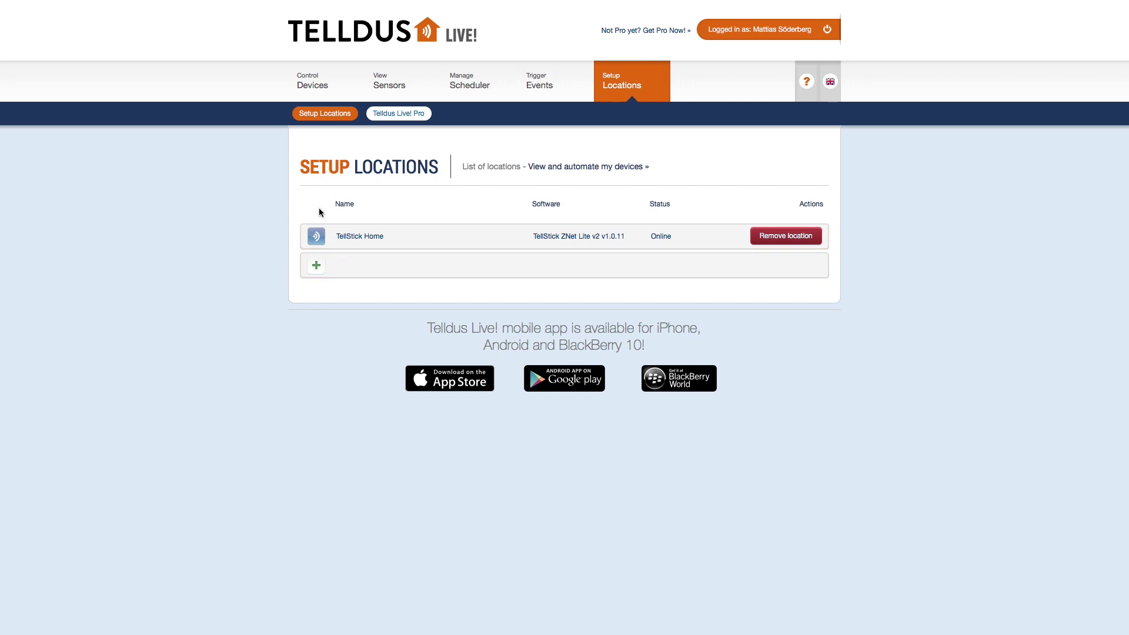
Step: Expand the TellStick Home location and open Change Coordinates for its Position
click(363, 240)
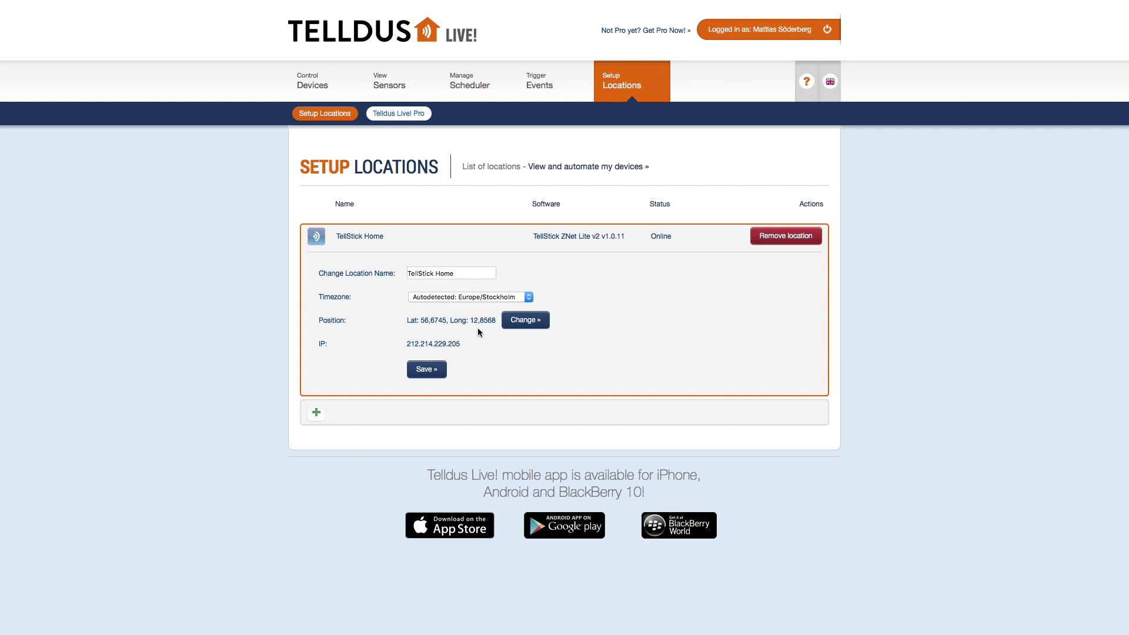
click(528, 325)
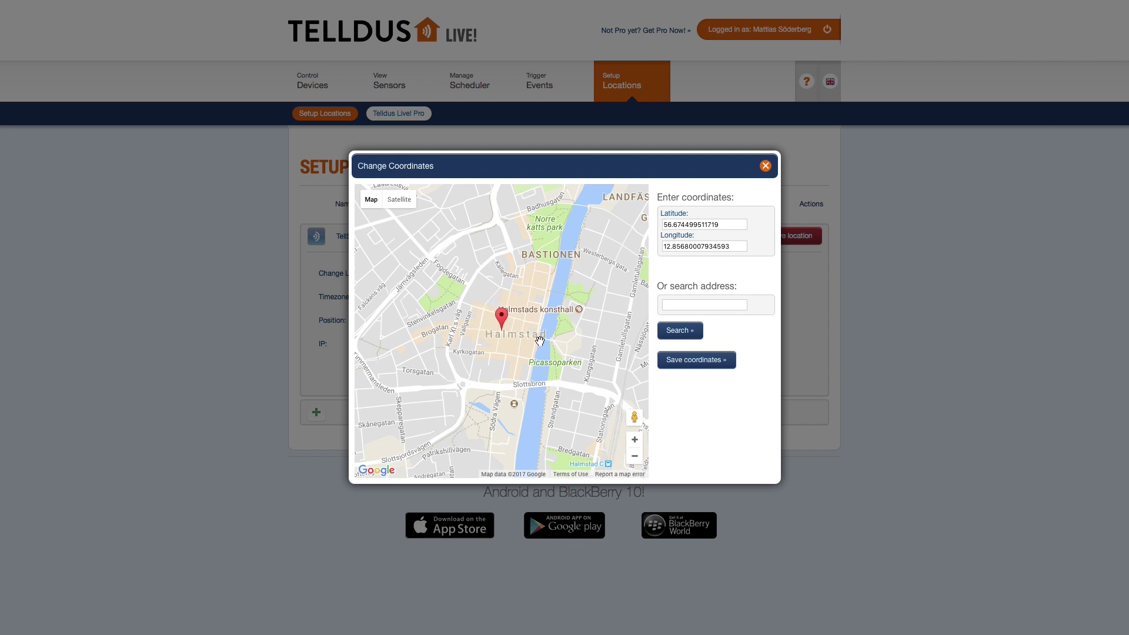
drag(593, 272, 559, 328)
drag(563, 265, 561, 313)
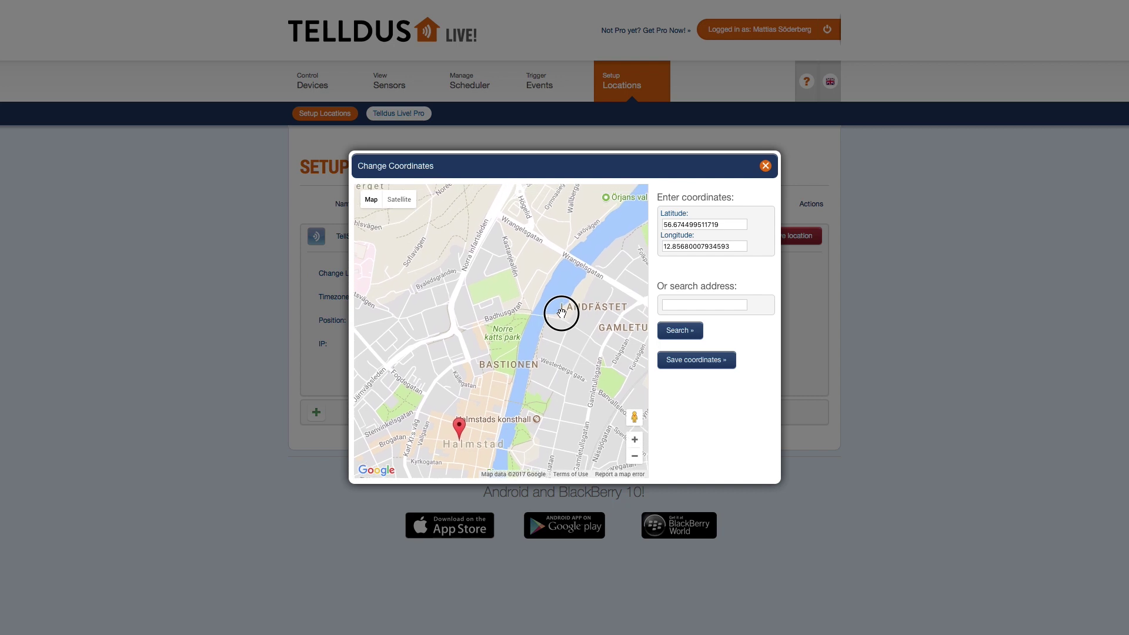
click(634, 457)
click(635, 457)
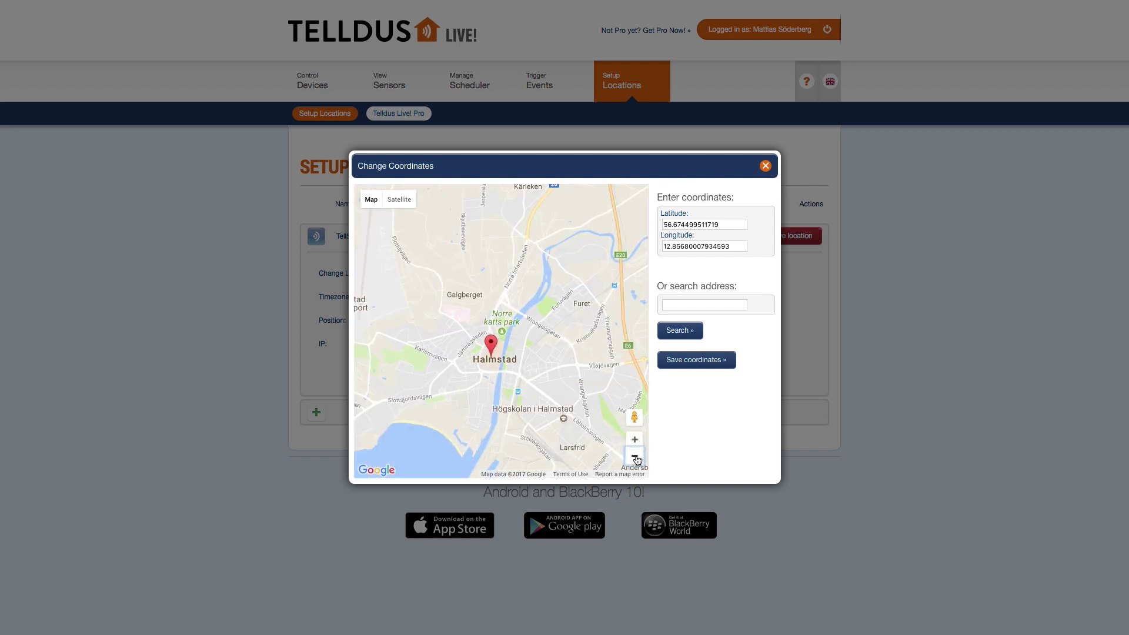
click(636, 457)
click(705, 304)
click(678, 331)
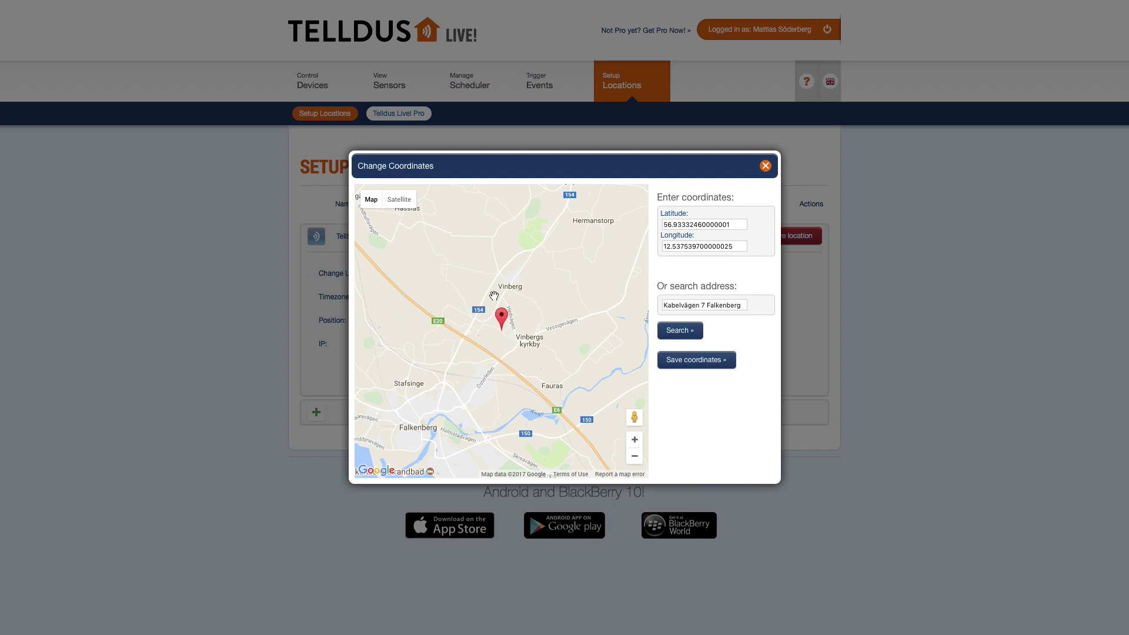
click(692, 360)
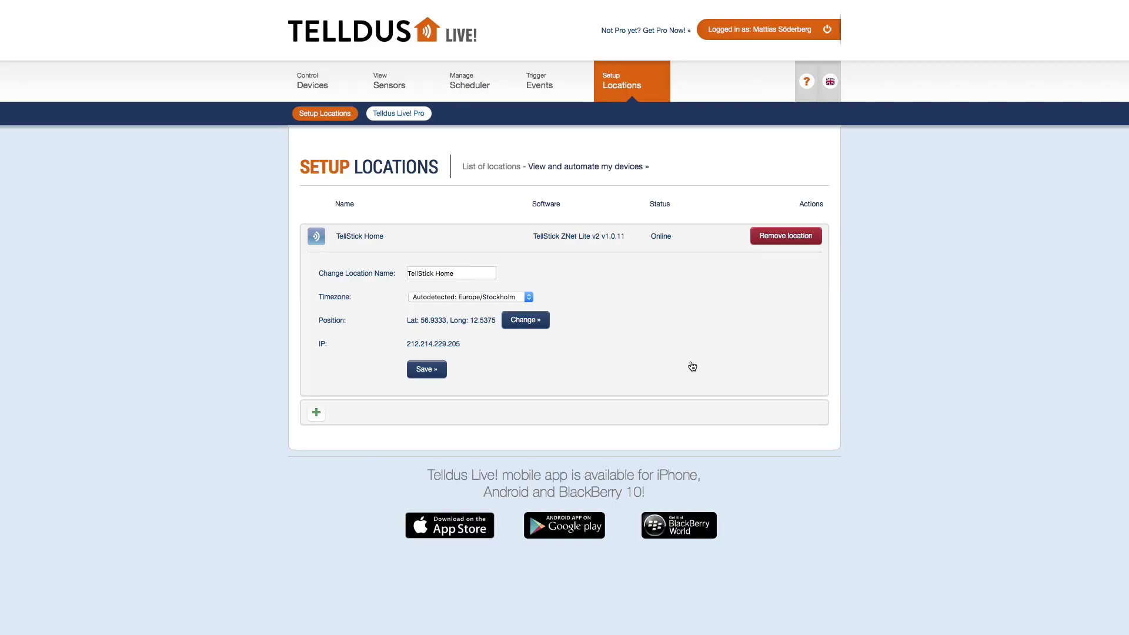